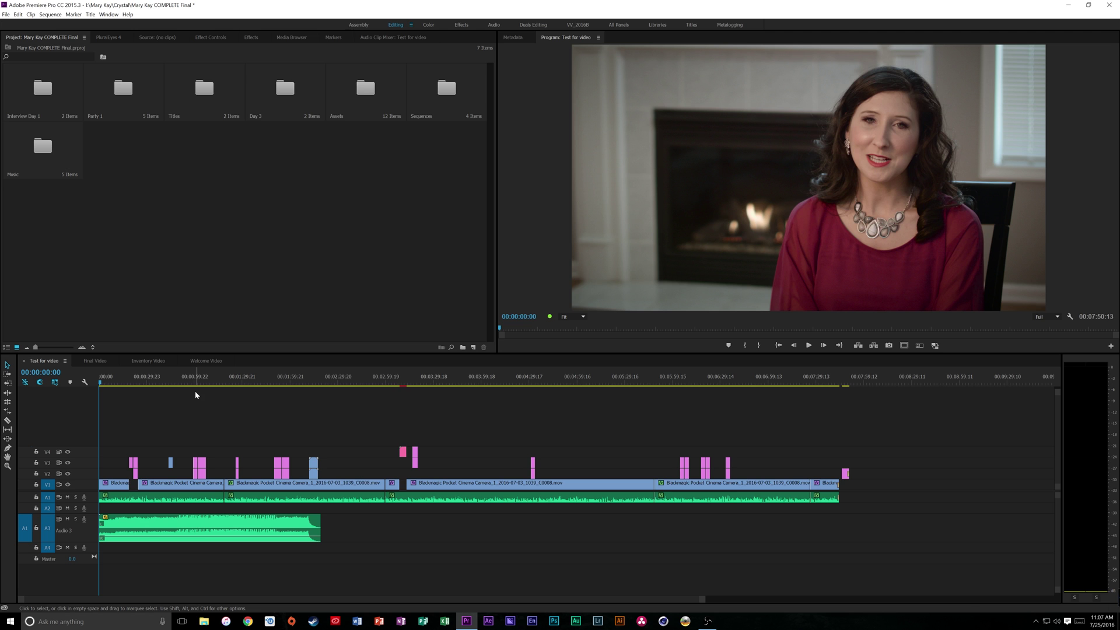
- Preview the interview, mute audio tracks A1 and A3, and return the playhead to 00:00:04:22
{"action": "left_click_drag", "start_coordinate": [210, 380], "coordinate": [113, 387]}
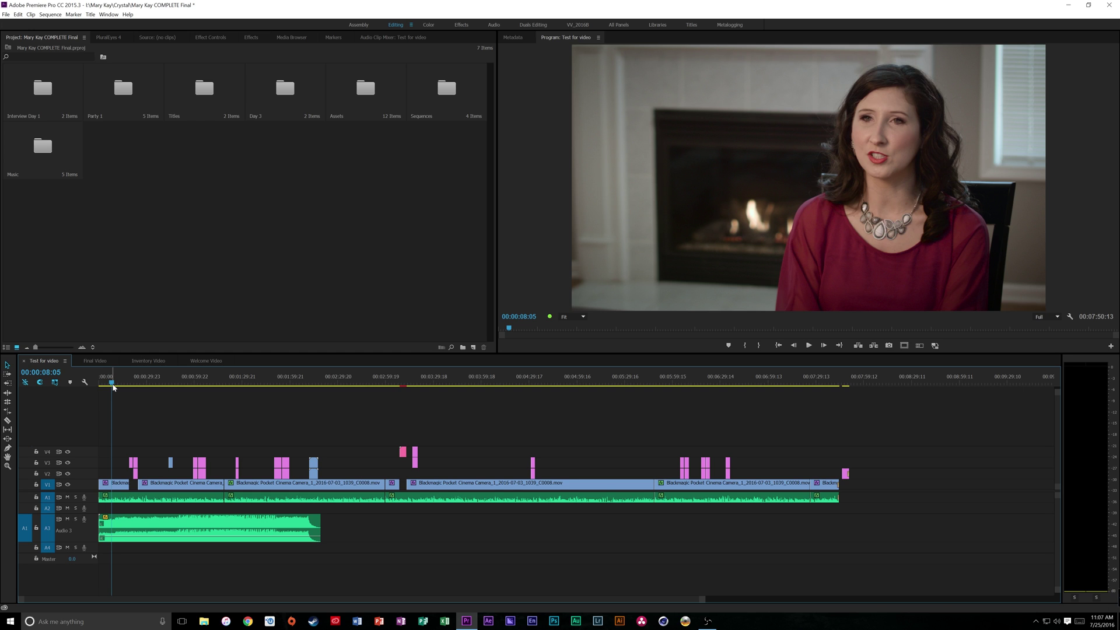
{"action": "left_click", "coordinate": [67, 497]}
{"action": "left_click", "coordinate": [67, 518]}
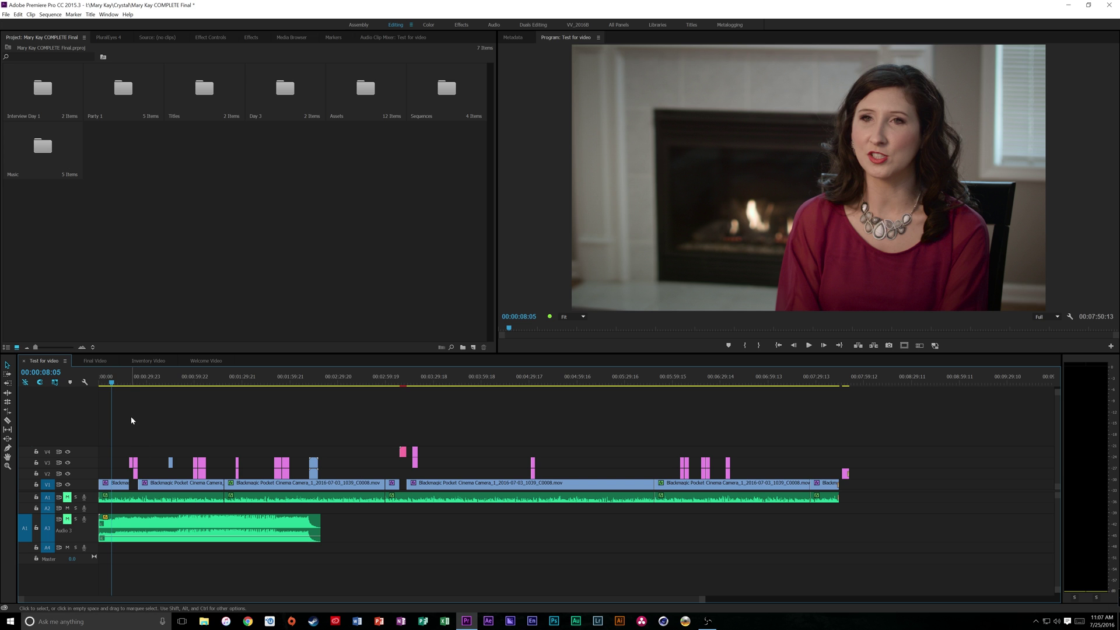
{"action": "left_click", "coordinate": [109, 379]}
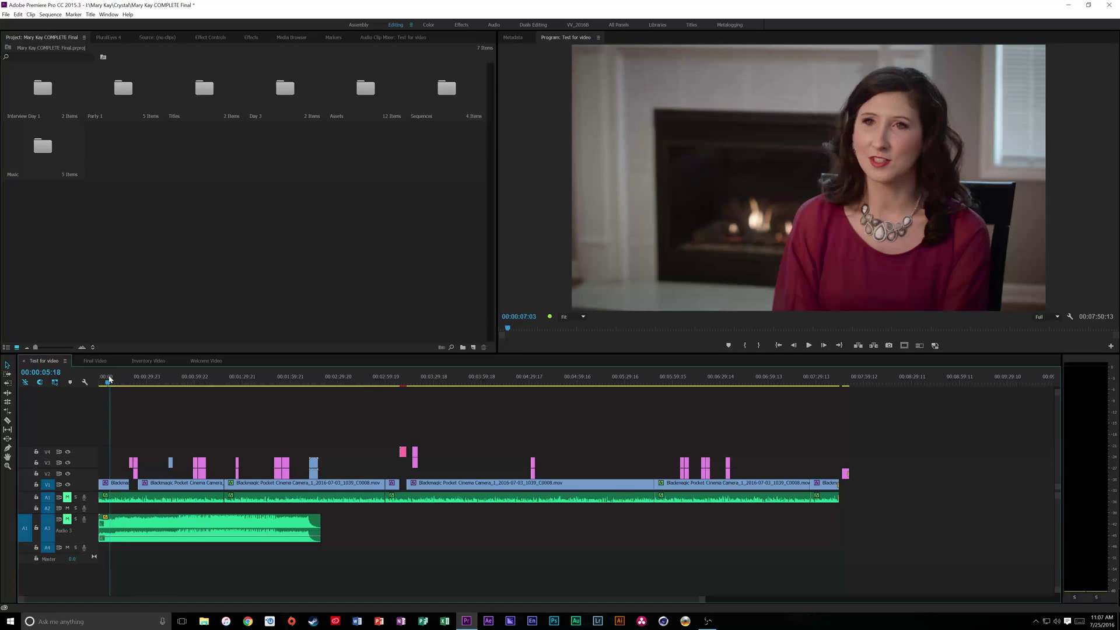
{"action": "left_click_drag", "start_coordinate": [109, 379], "coordinate": [106, 379]}
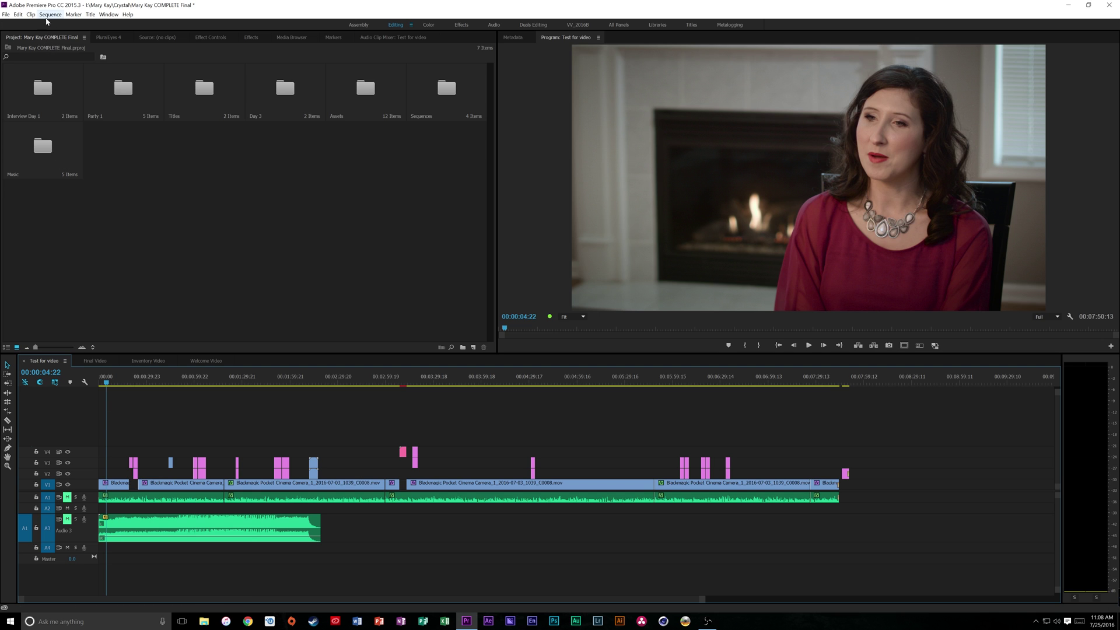
- Send the entire Test for video sequence to Audition via Edit > Edit in Adobe Audition > Sequence
{"action": "left_click", "coordinate": [50, 14]}
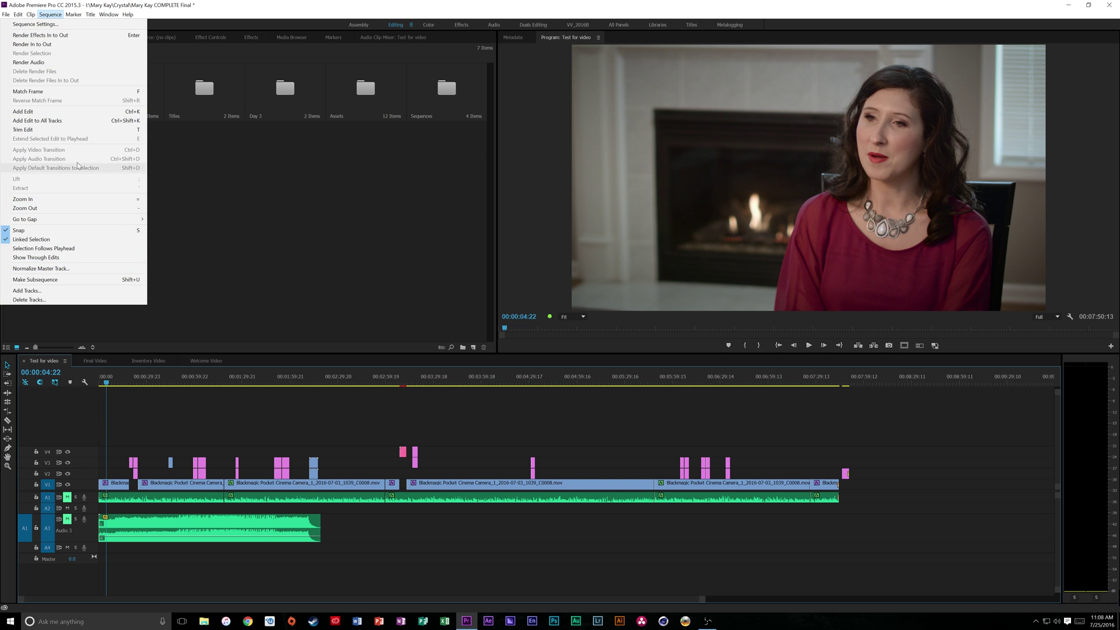
{"action": "mouse_move", "coordinate": [18, 14]}
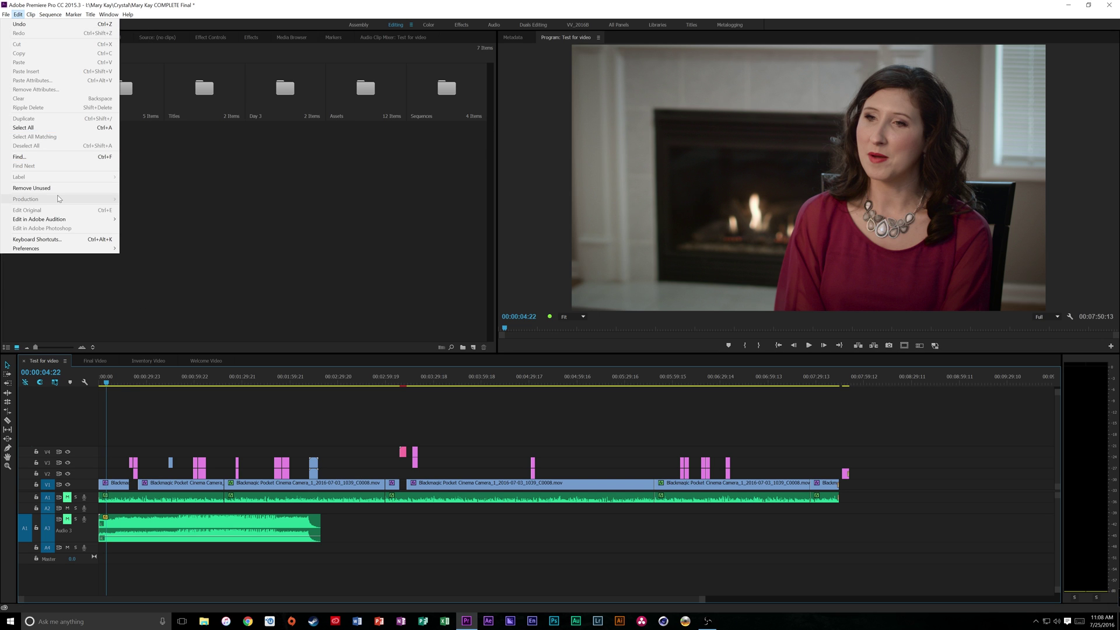
{"action": "mouse_move", "coordinate": [62, 220]}
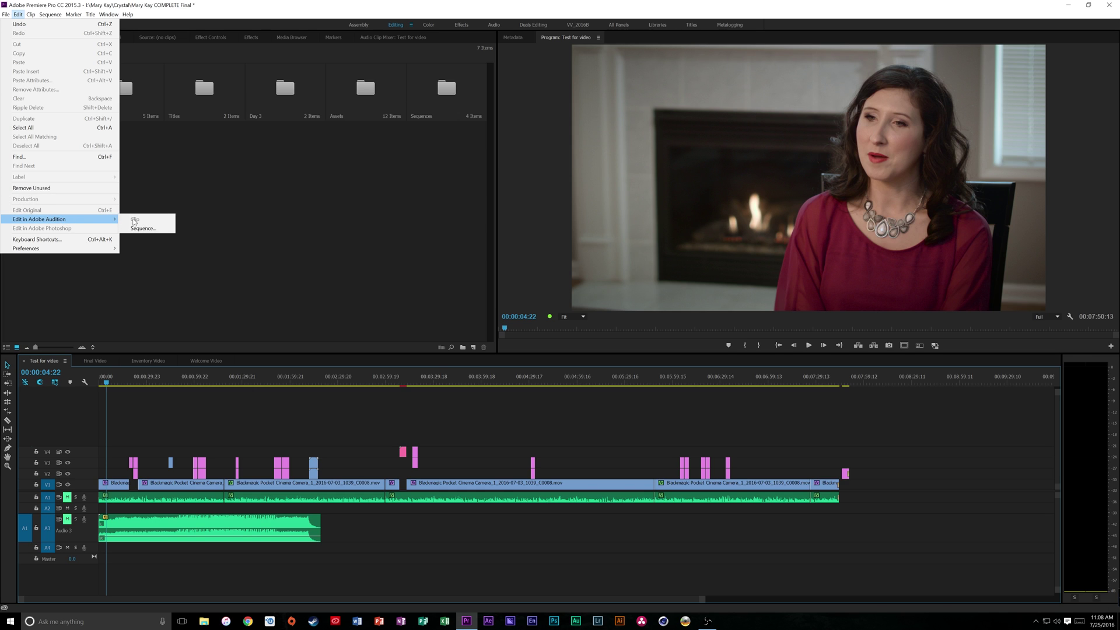
{"action": "left_click", "coordinate": [143, 228]}
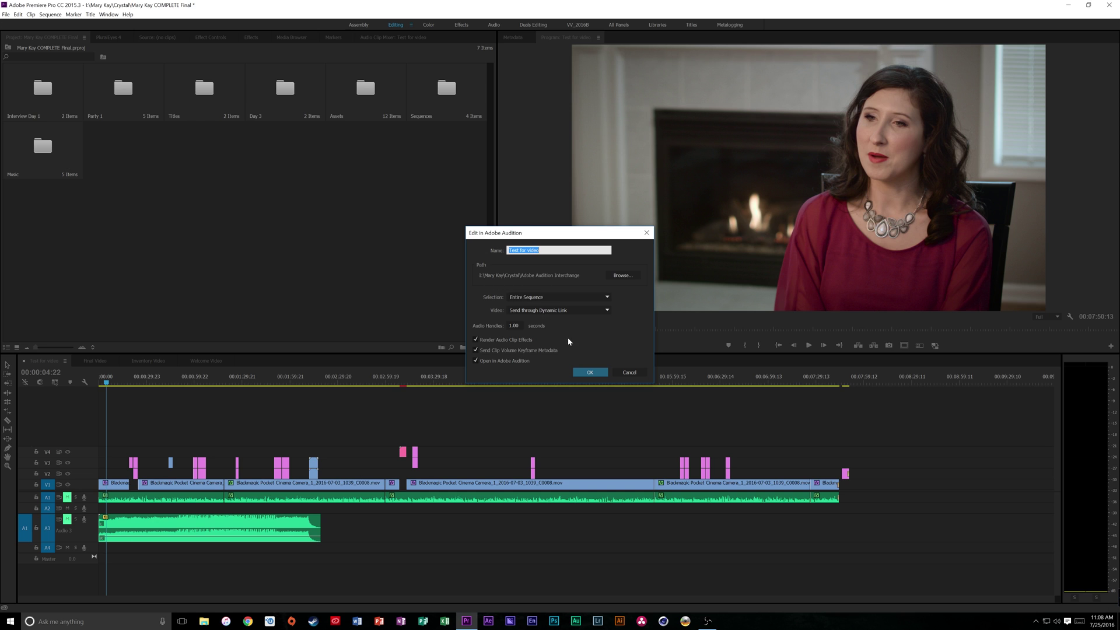
{"action": "left_click", "coordinate": [590, 372]}
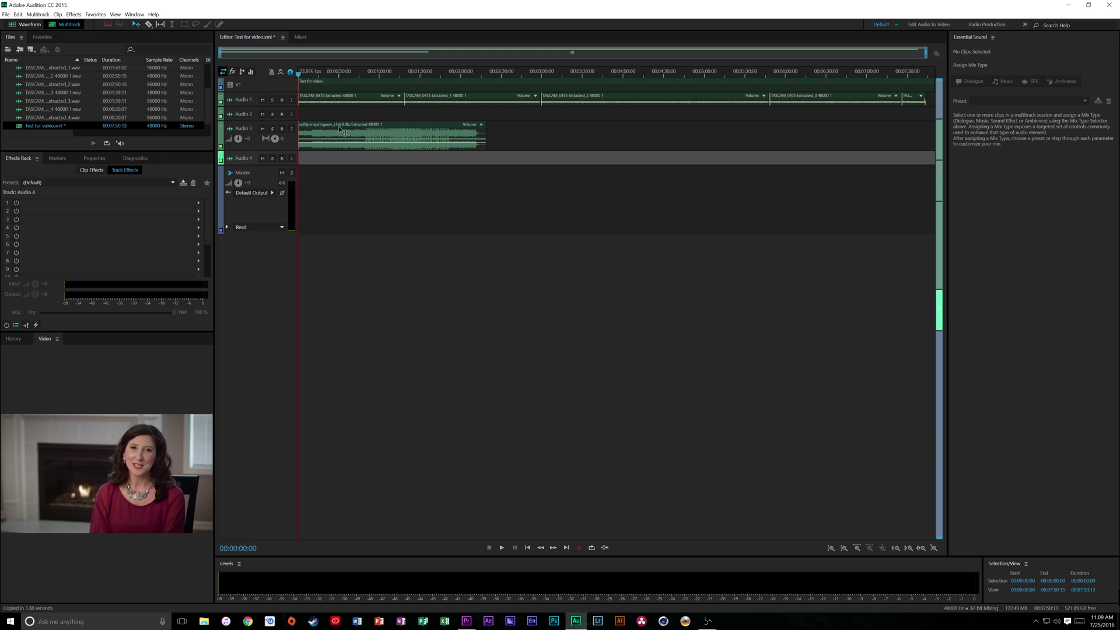
- Enlarge the track heights and place the playhead at the interview's end, 00:07:43:07
{"action": "scroll", "coordinate": [288, 150], "scroll_direction": "up", "scroll_amount": 3}
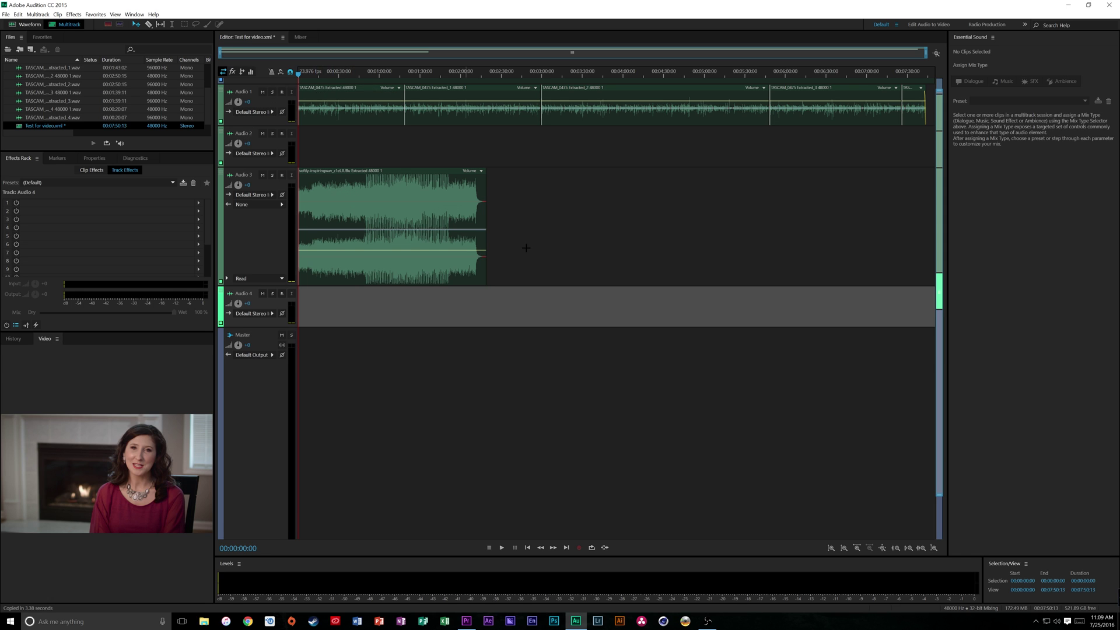
{"action": "left_click", "coordinate": [925, 78]}
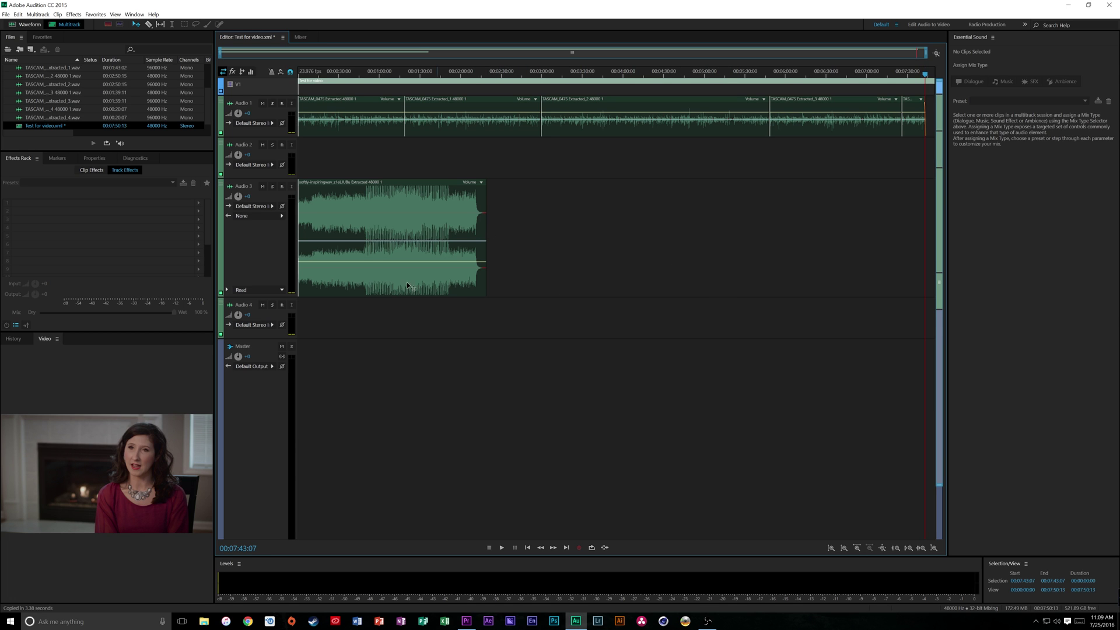
- Enable Remix on the Audio 3 music clip from its context menu
{"action": "right_click", "coordinate": [315, 217]}
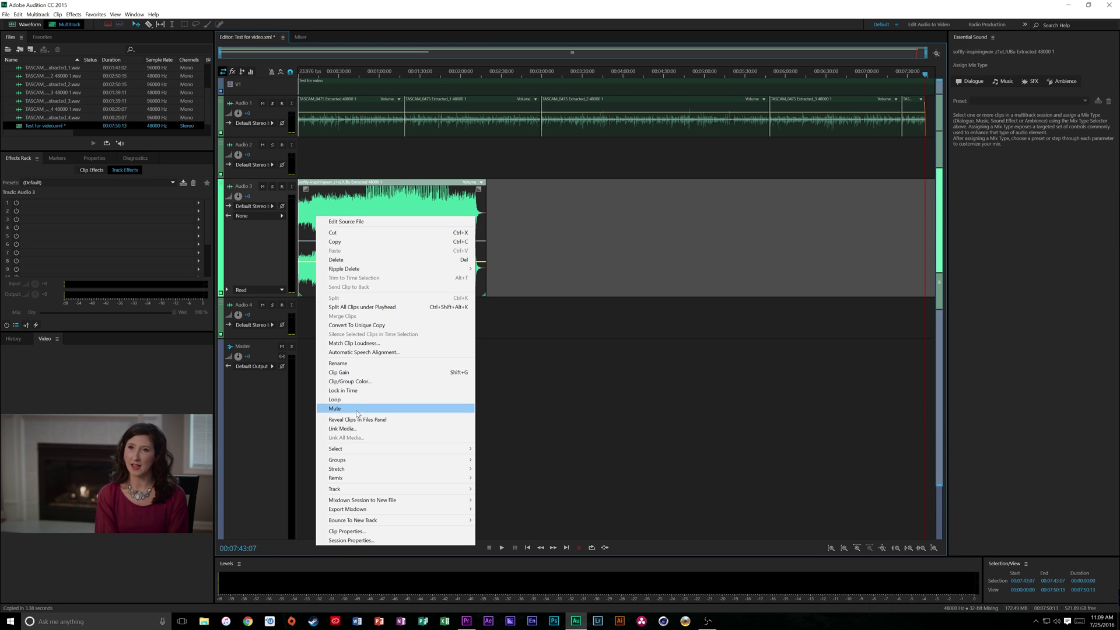
{"action": "mouse_move", "coordinate": [342, 478]}
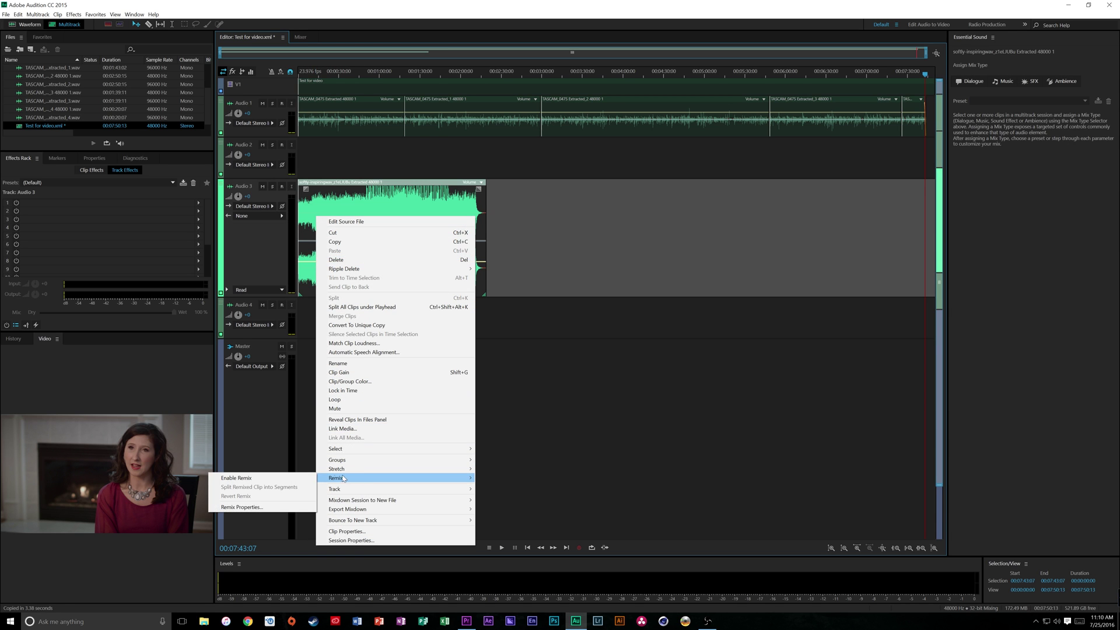
{"action": "left_click", "coordinate": [287, 478]}
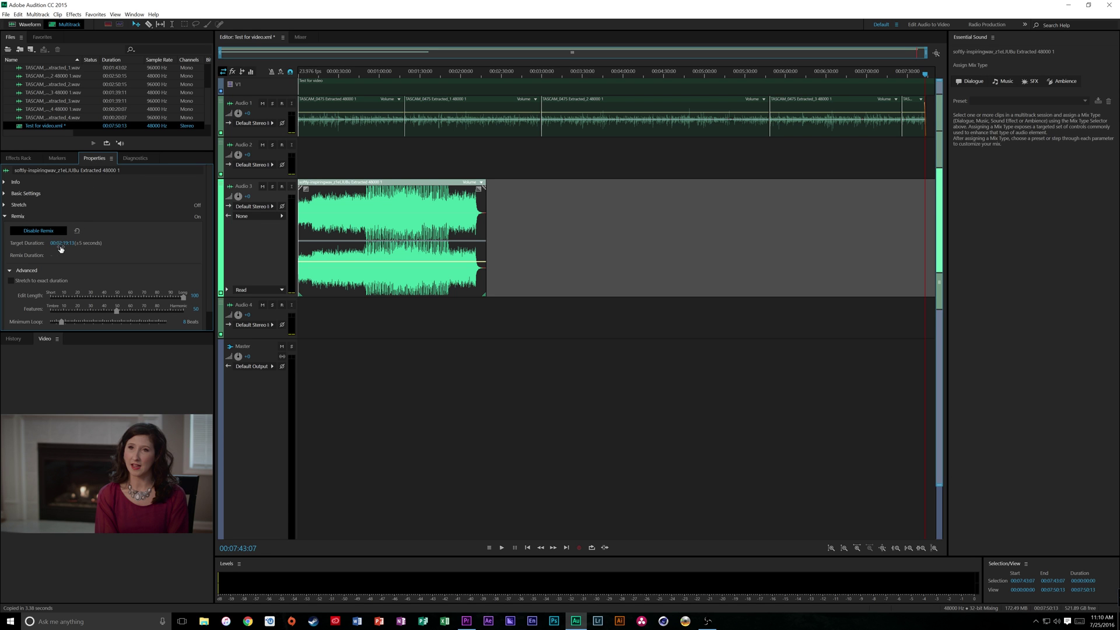
- Stretch the remixed music clip to end at 00:07:43:07, then return the playhead to 00:01:21:13
{"action": "scroll", "coordinate": [96, 255], "scroll_direction": "down", "scroll_amount": 1}
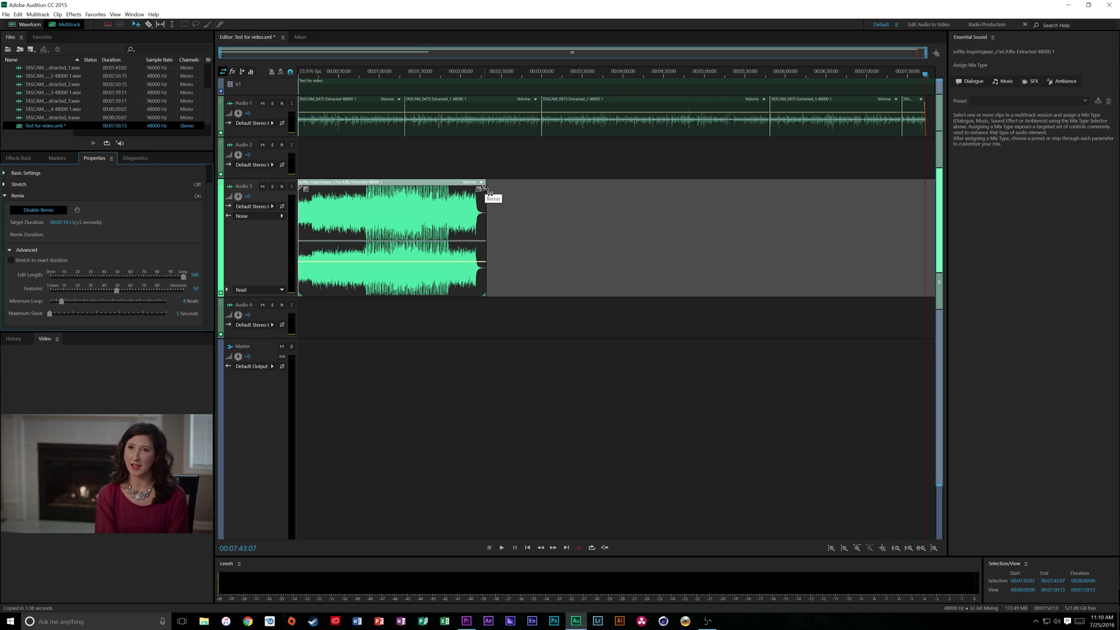
{"action": "left_click_drag", "start_coordinate": [484, 188], "coordinate": [827, 195]}
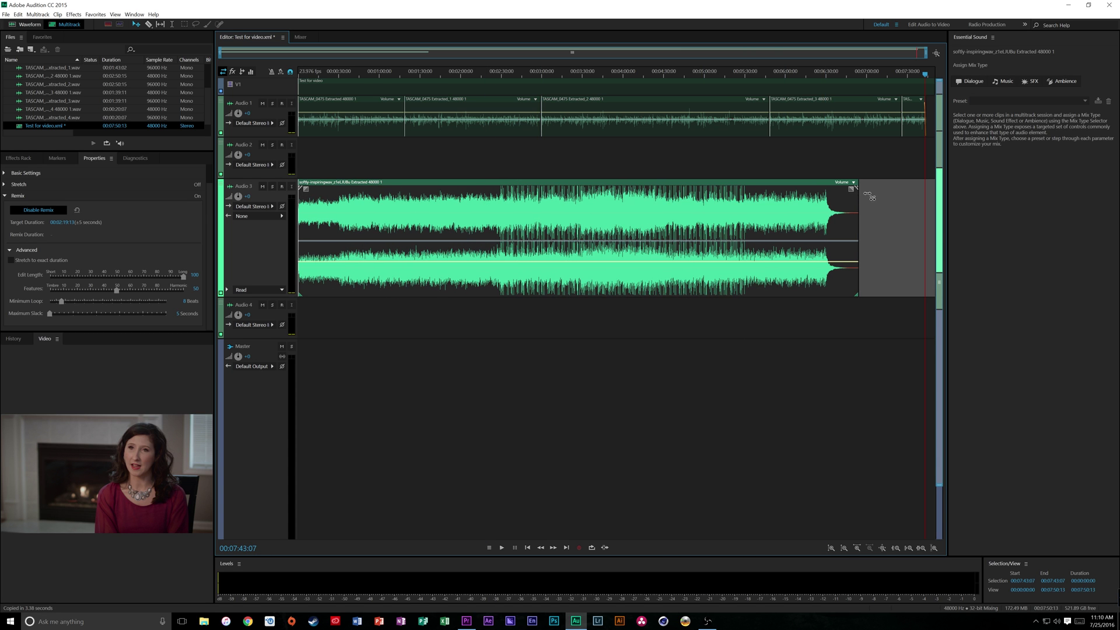
{"action": "left_click_drag", "start_coordinate": [869, 196], "coordinate": [926, 187]}
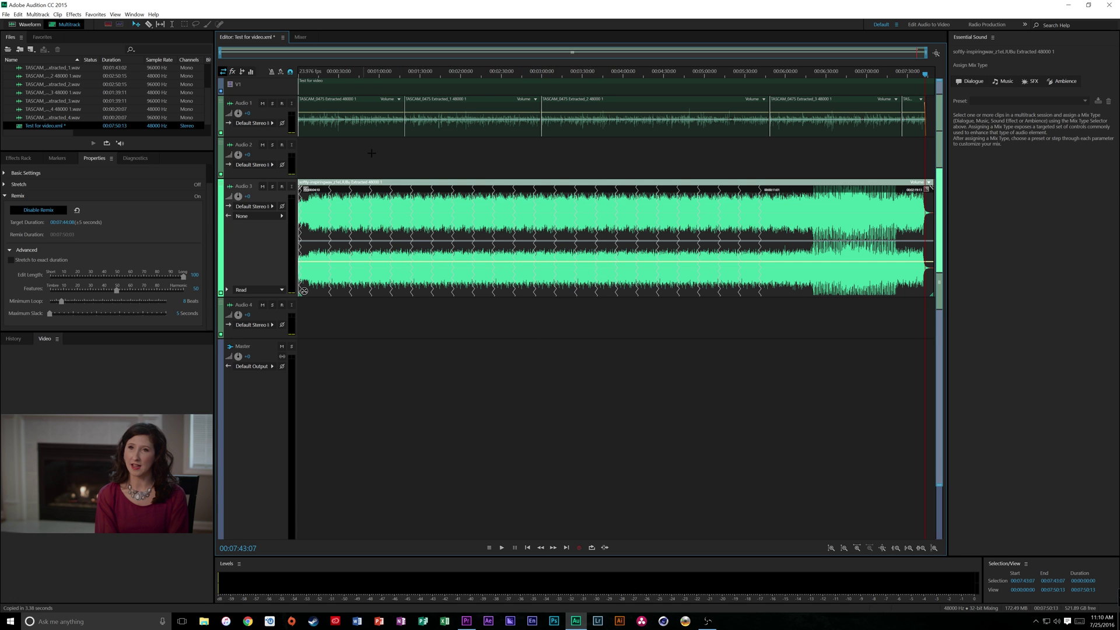
{"action": "left_click", "coordinate": [410, 72]}
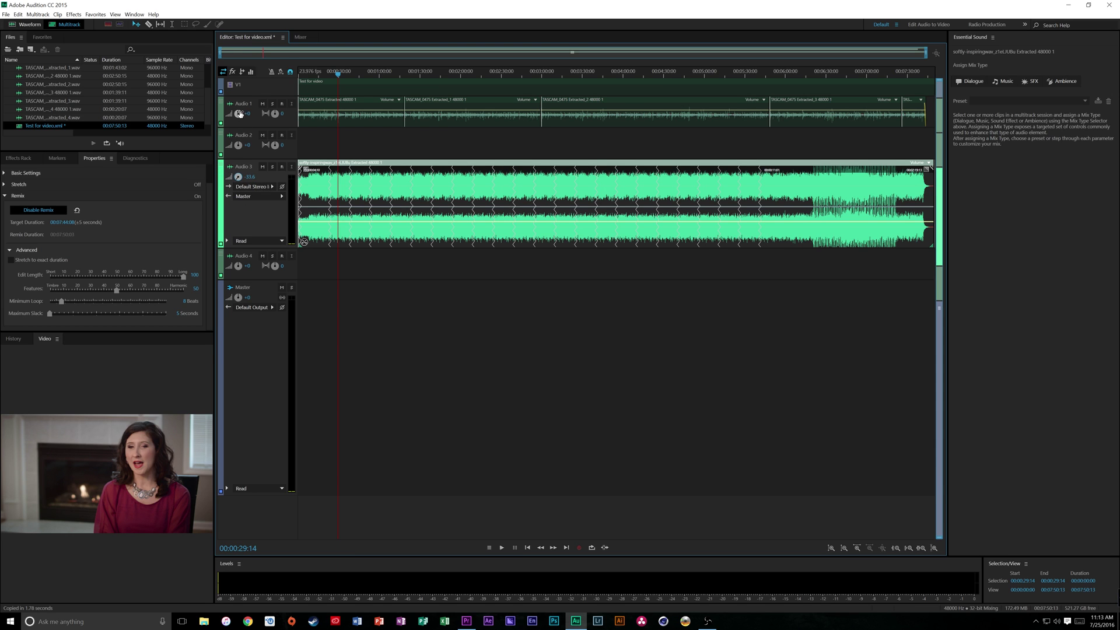
- Lower the Audio 1 volume to -30 dB and raise the Audio 3 music to about -11.7 dB
{"action": "left_click_drag", "start_coordinate": [238, 113], "coordinate": [258, 134]}
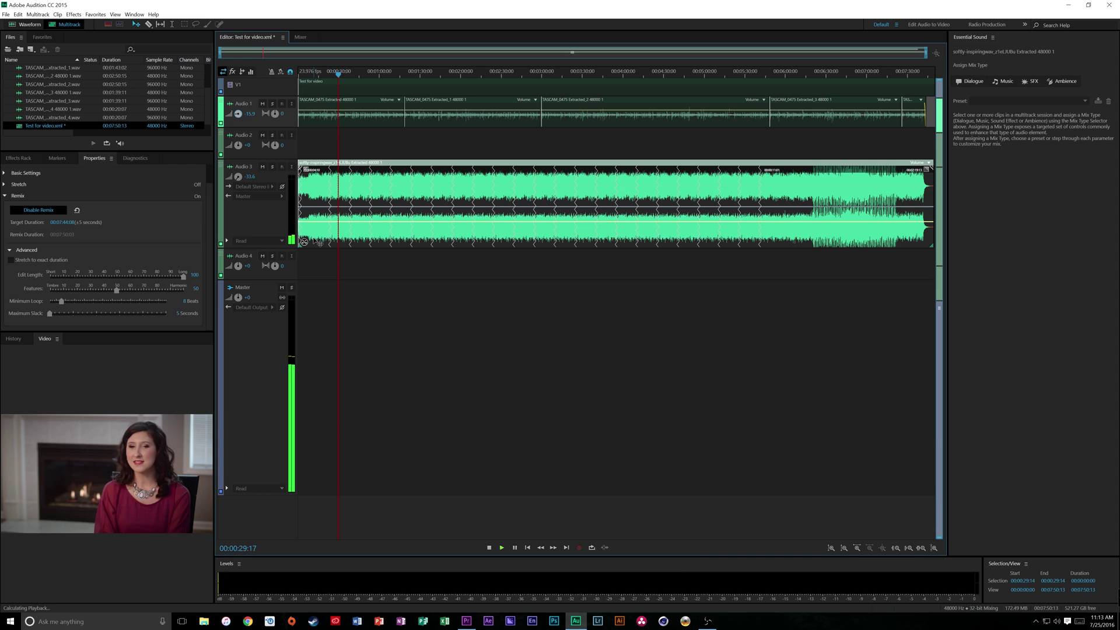
{"action": "left_click_drag", "start_coordinate": [239, 117], "coordinate": [239, 250]}
{"action": "left_click_drag", "start_coordinate": [236, 182], "coordinate": [245, 179]}
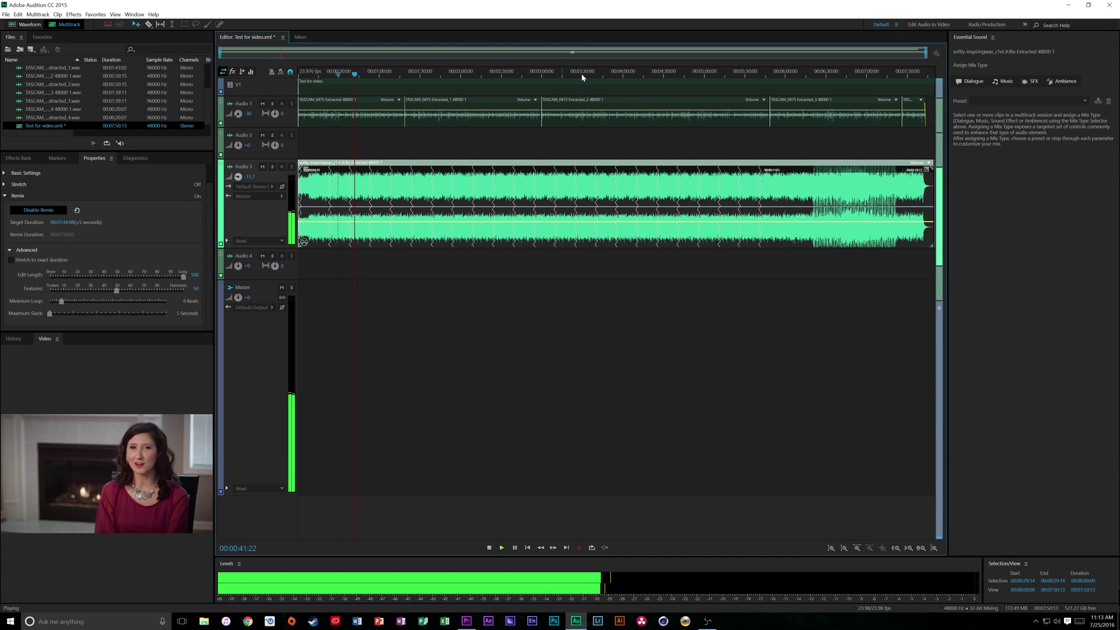
- Play back the remixed music from 00:03:09:01 to check the remix
{"action": "left_click", "coordinate": [553, 72]}
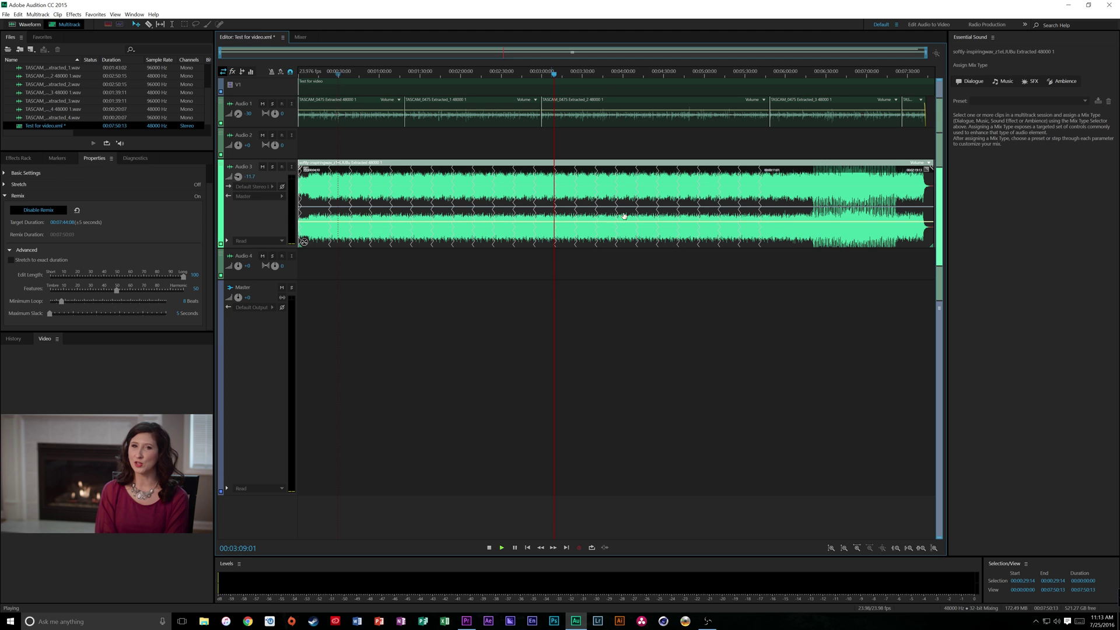
{"action": "key", "text": "space"}
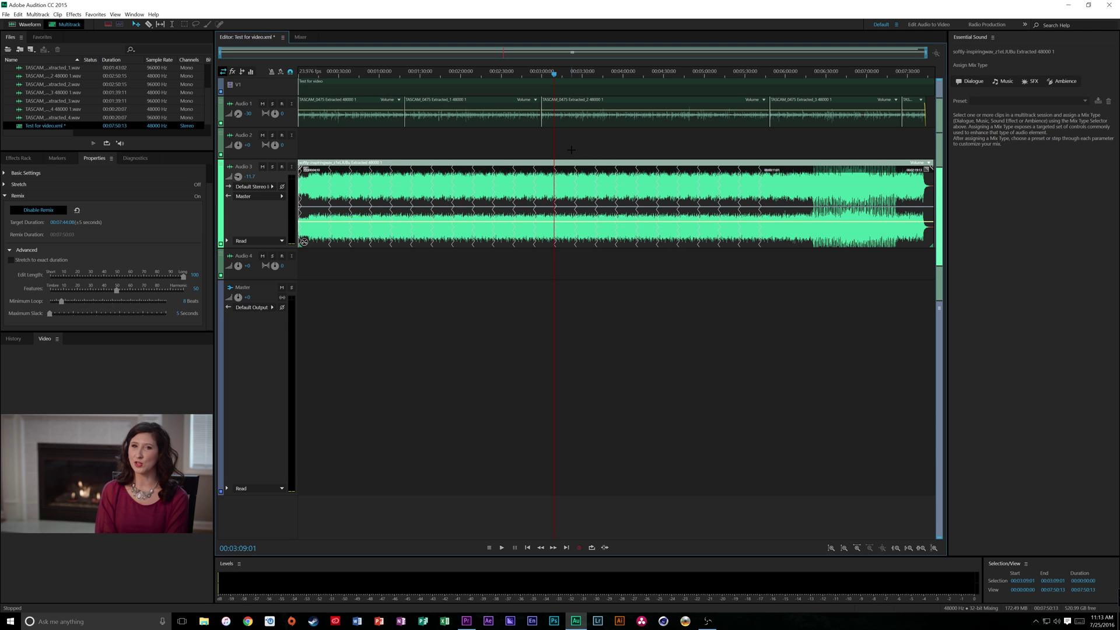
{"action": "key", "text": "space"}
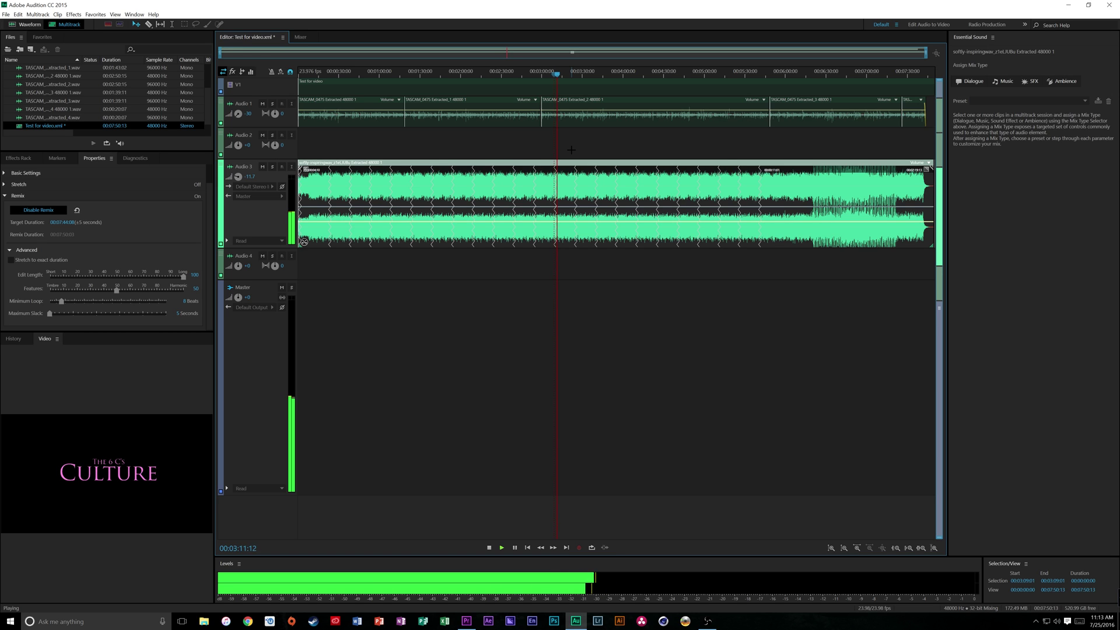
{"action": "key", "text": "space"}
- Save the session as Test for video.xml.sesx with the suggested name and location
{"action": "key", "text": "ctrl+shift+s"}
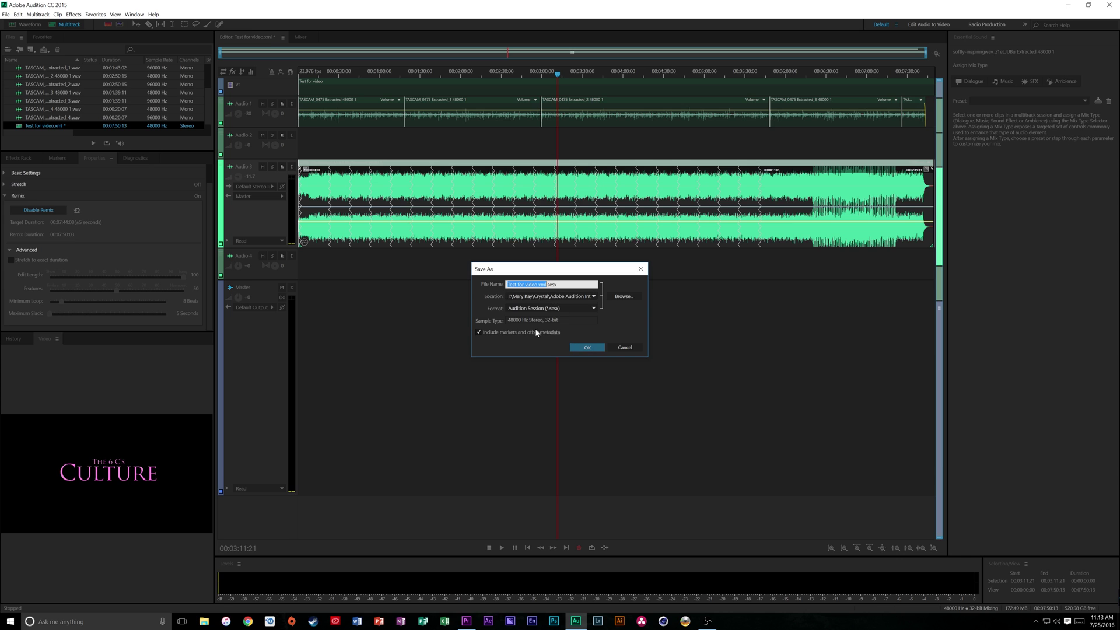
{"action": "left_click", "coordinate": [586, 347]}
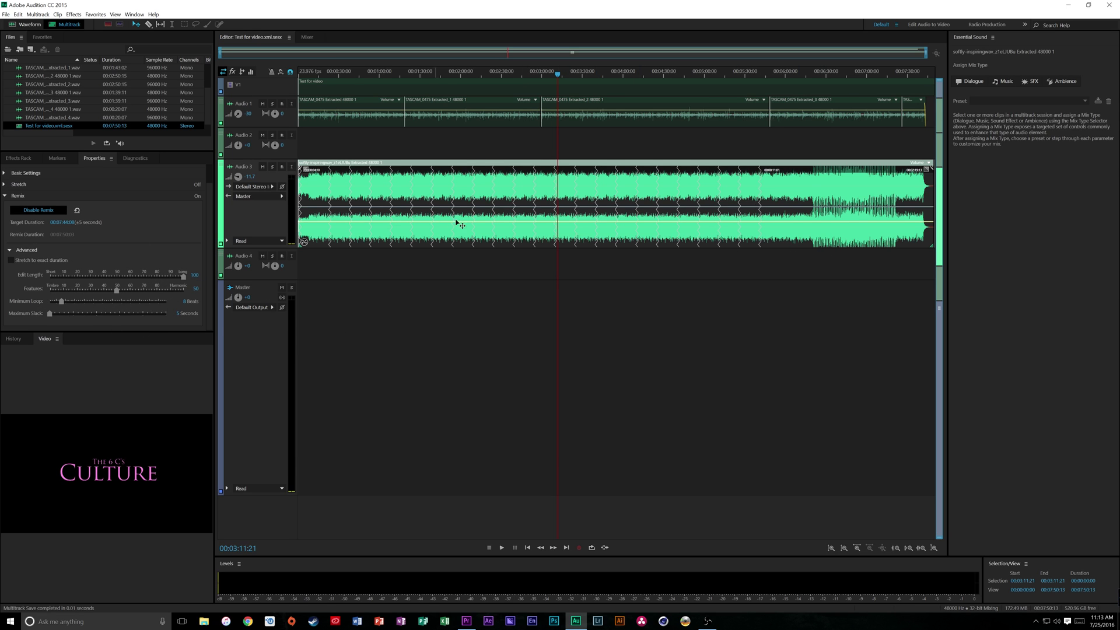
- Export each track as a stem to Premiere Pro with 'Open in Adobe Premiere Pro' enabled
{"action": "left_click", "coordinate": [415, 314]}
{"action": "left_click", "coordinate": [19, 14]}
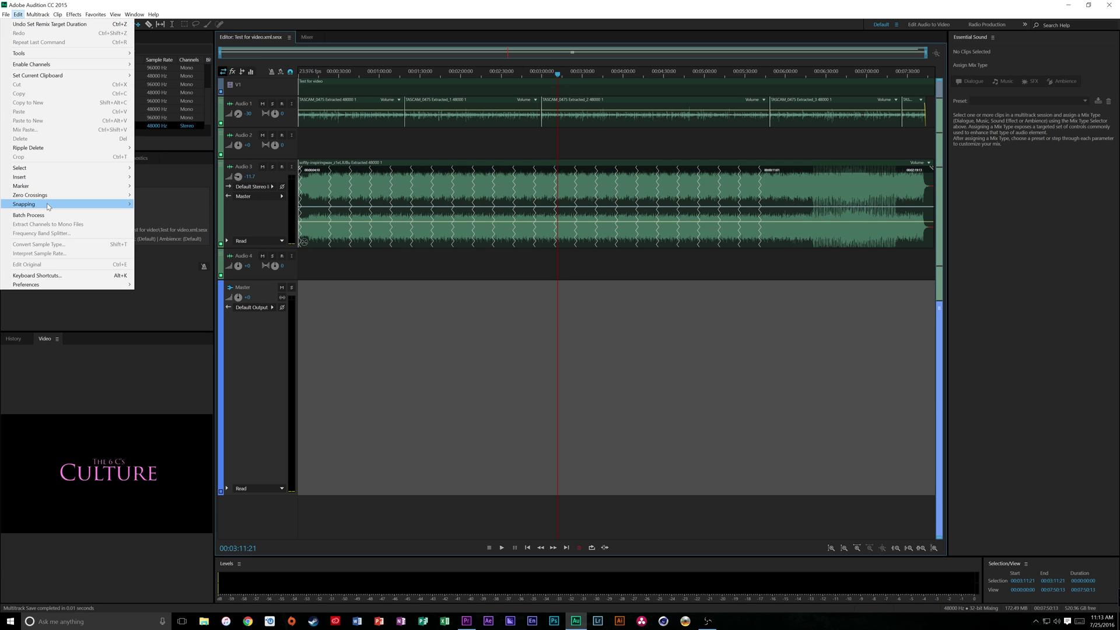
{"action": "mouse_move", "coordinate": [49, 206]}
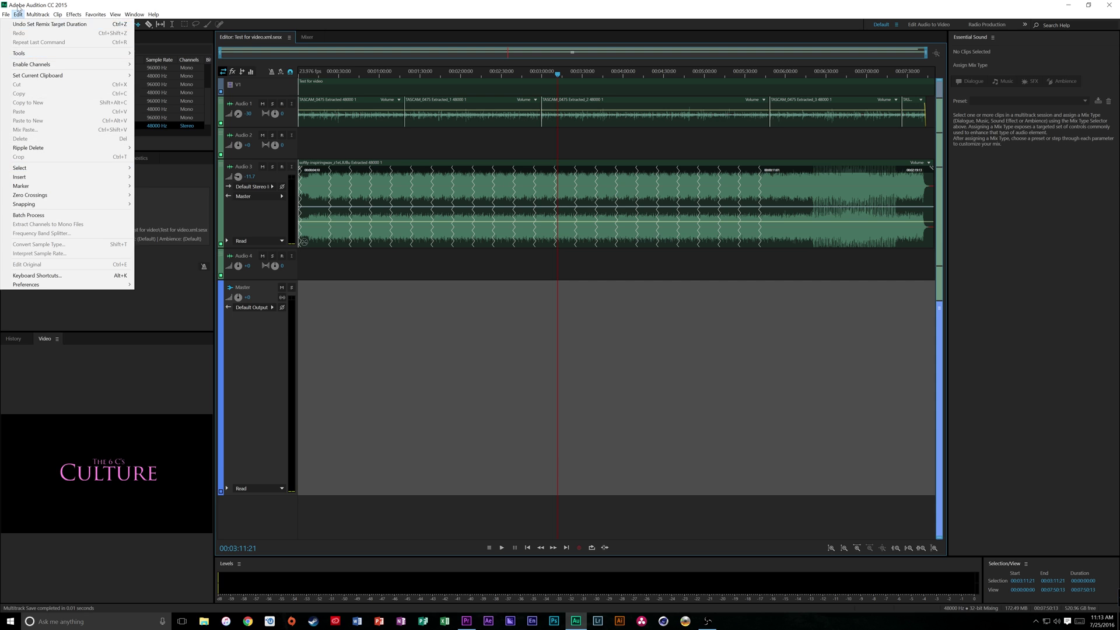
{"action": "mouse_move", "coordinate": [7, 15]}
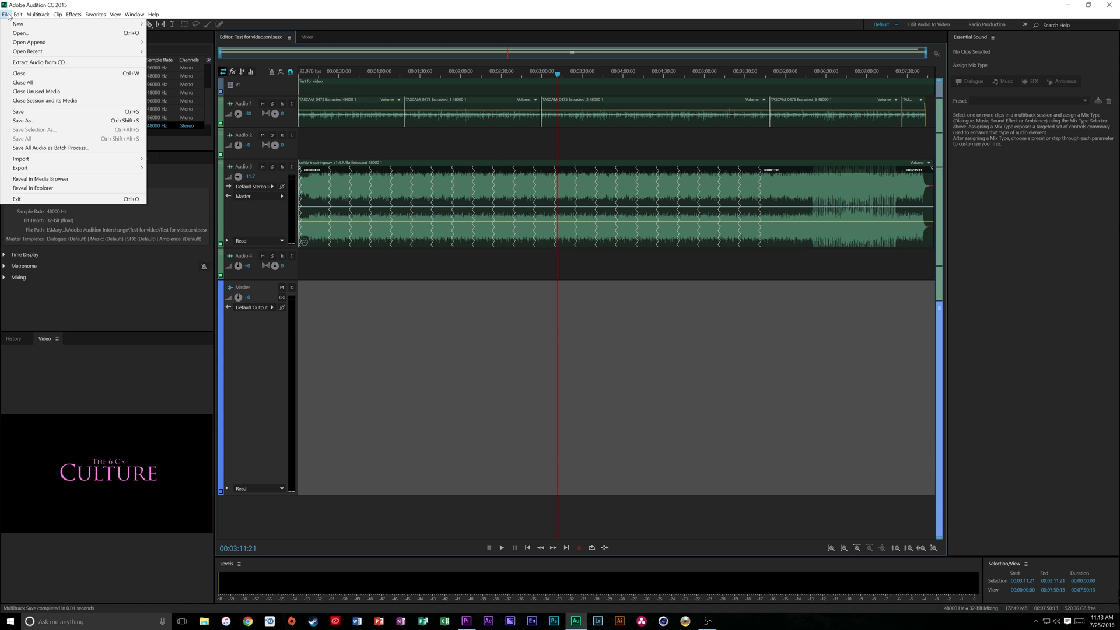
{"action": "mouse_move", "coordinate": [54, 168]}
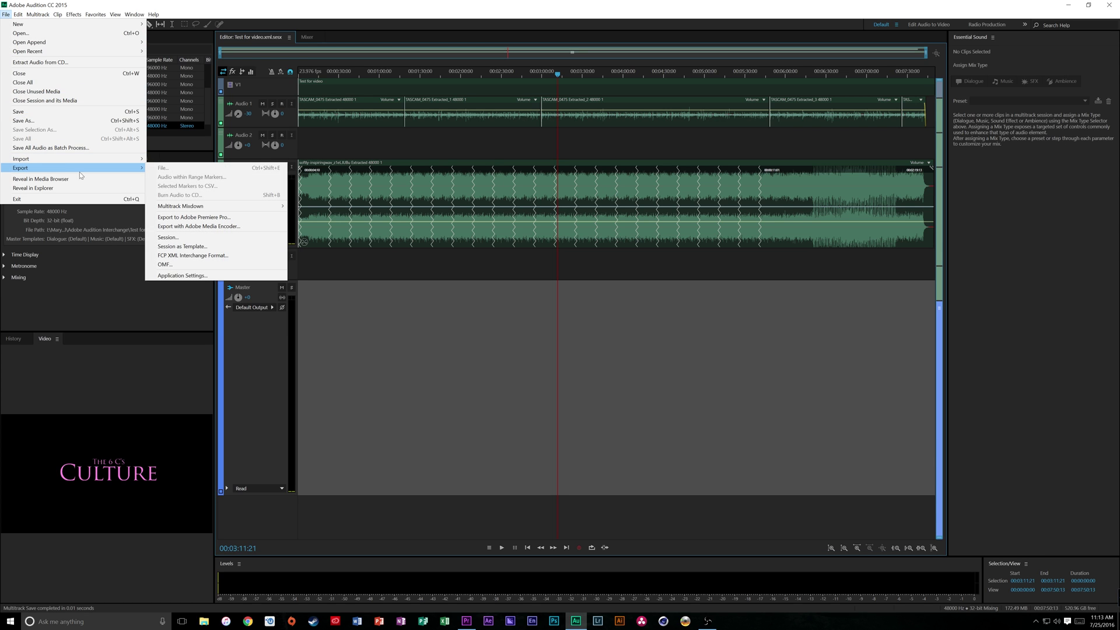
{"action": "left_click", "coordinate": [201, 218]}
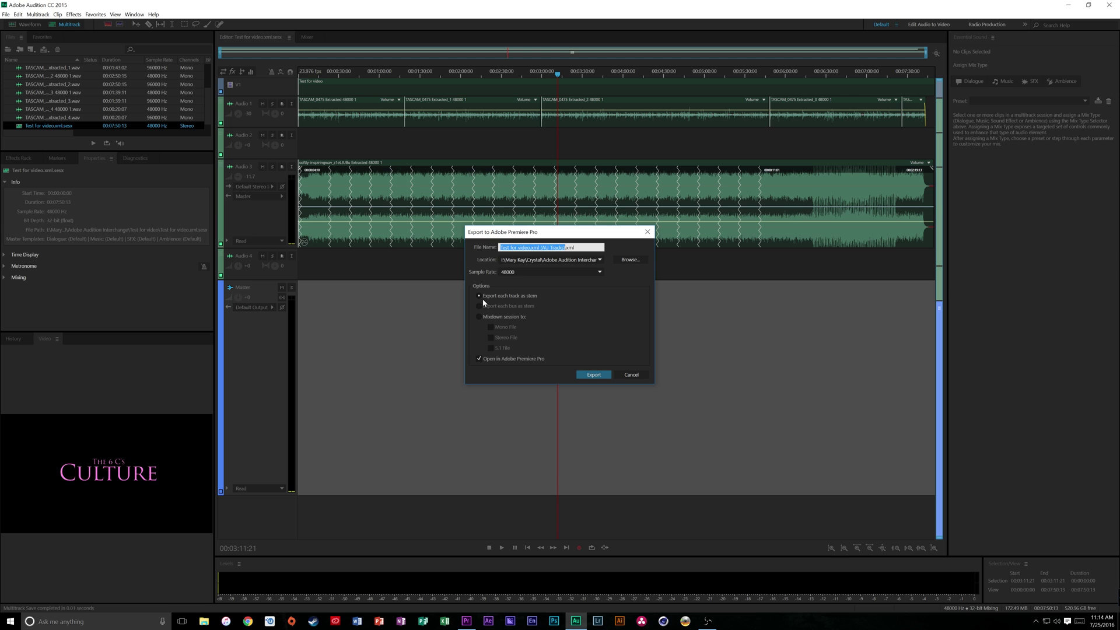
{"action": "left_click", "coordinate": [604, 376]}
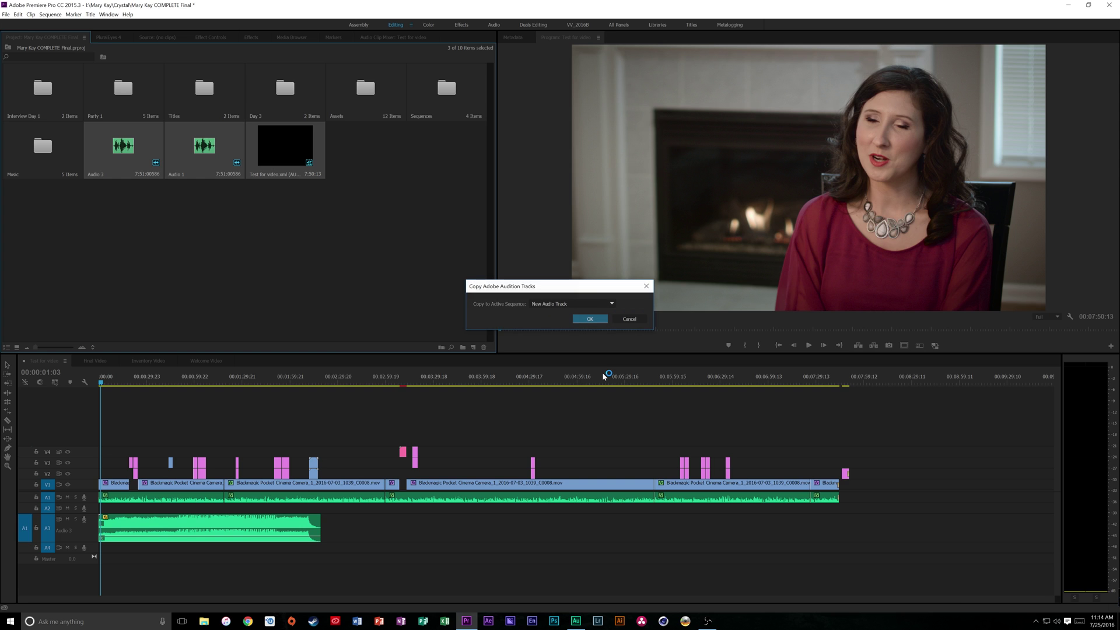
- Copy the Audition tracks into the sequence with the New Audio Track destination
{"action": "left_click", "coordinate": [562, 306]}
{"action": "left_click", "coordinate": [508, 319]}
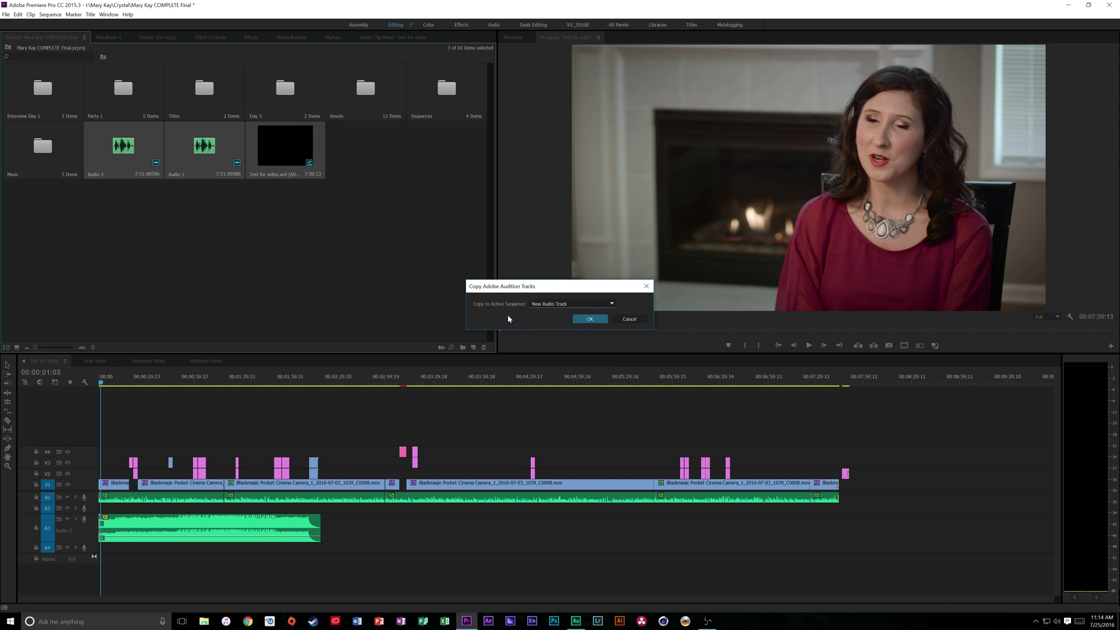
{"action": "left_click", "coordinate": [588, 319]}
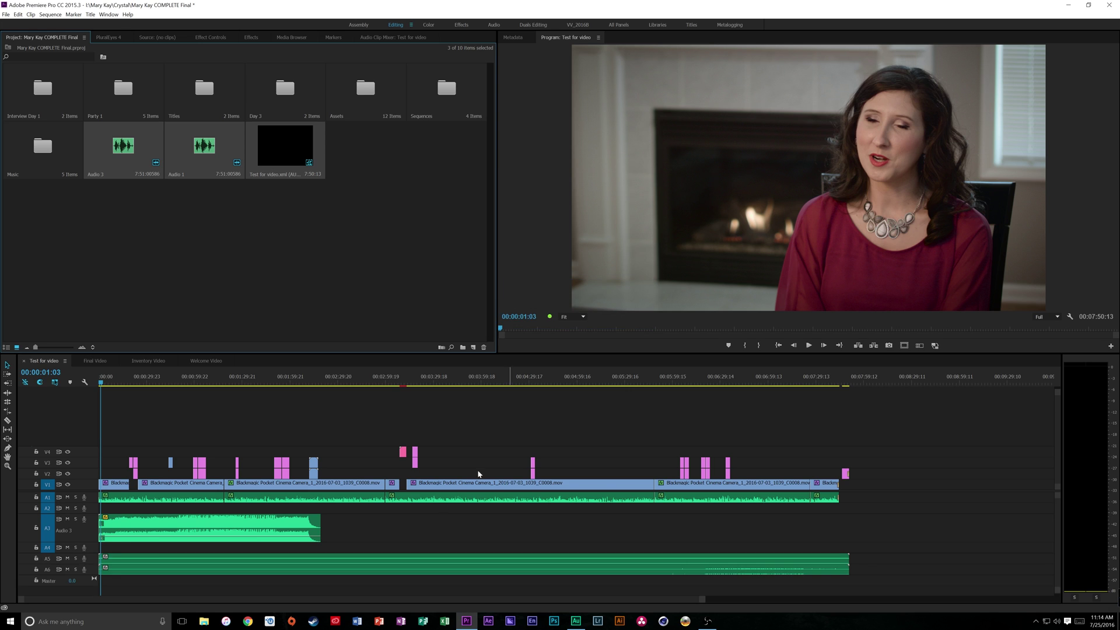
- Mute tracks A3 and A1 and preview the new music at 00:01:28:20
{"action": "scroll", "coordinate": [95, 567], "scroll_direction": "up", "scroll_amount": 2}
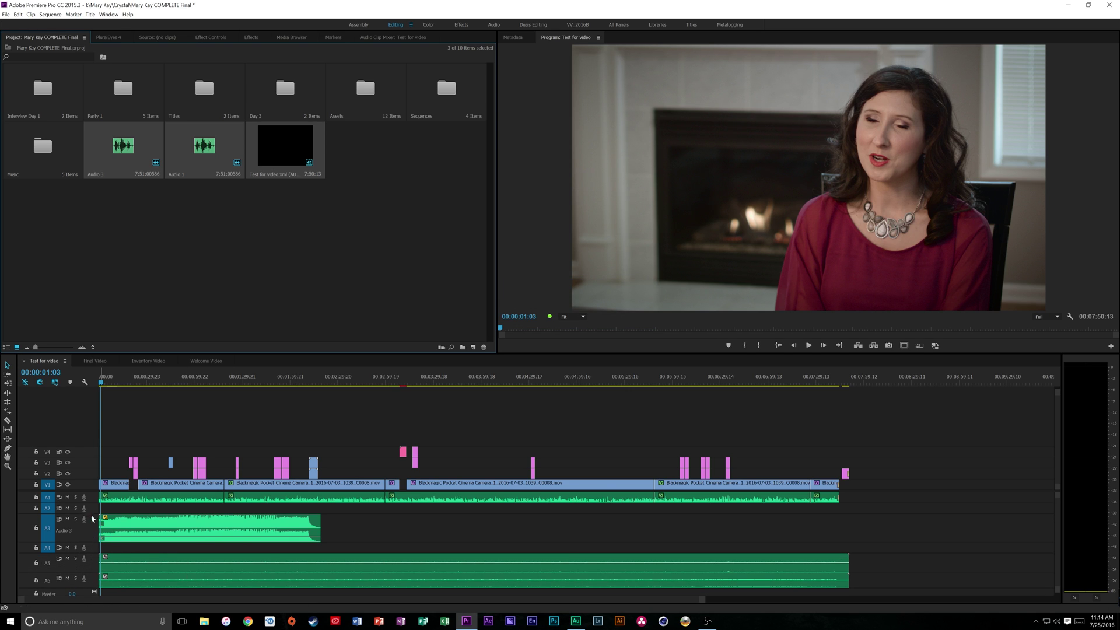
{"action": "left_click", "coordinate": [67, 518]}
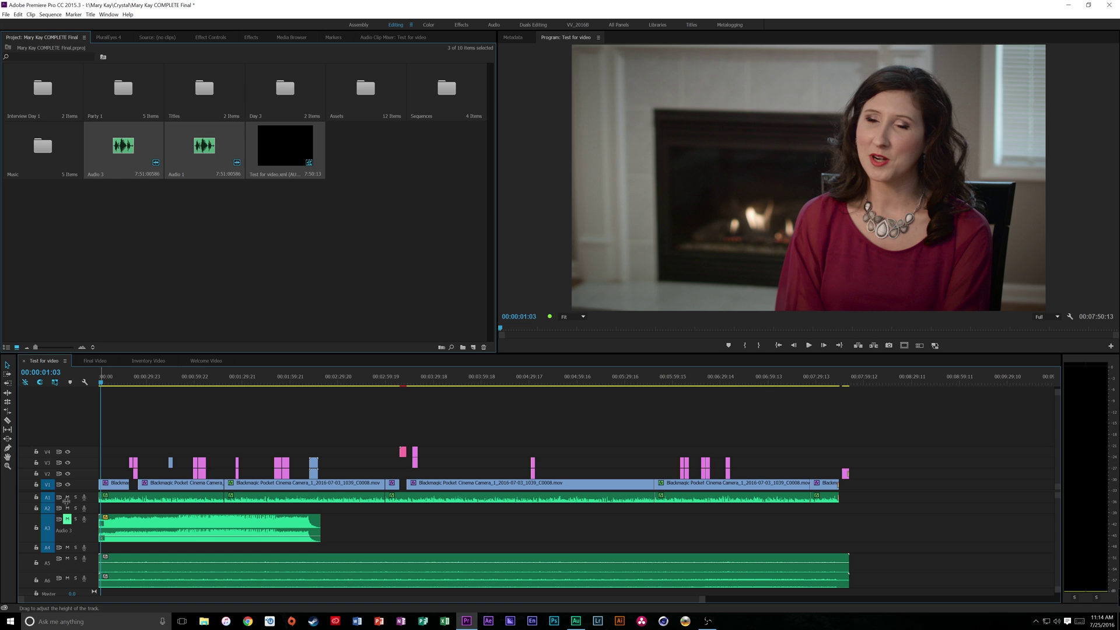
{"action": "left_click", "coordinate": [67, 497]}
{"action": "left_click", "coordinate": [188, 378]}
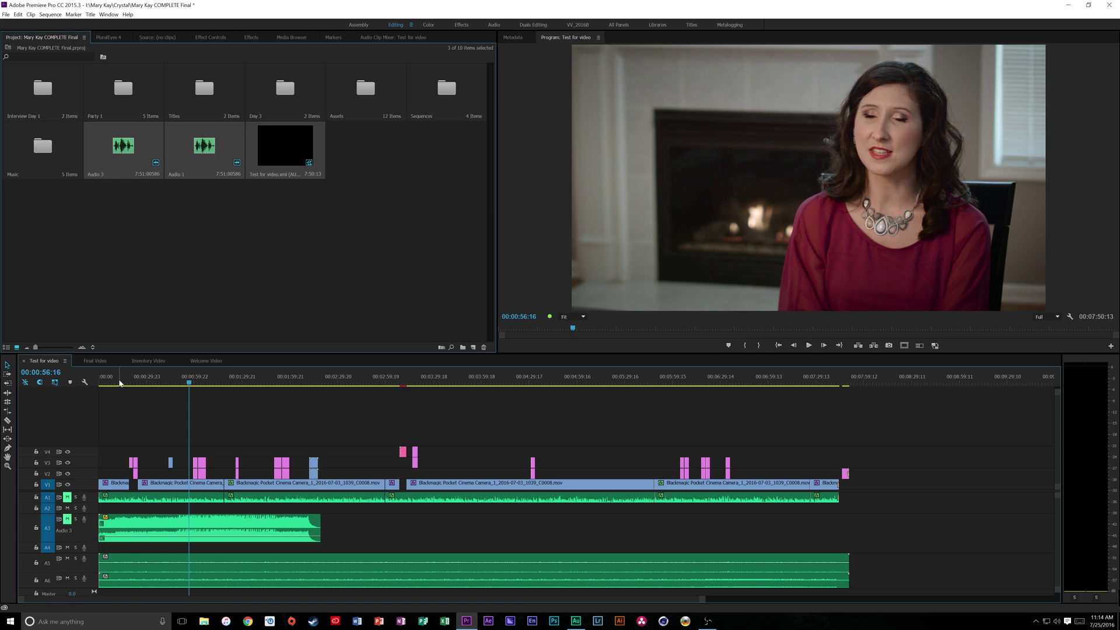
{"action": "mouse_move", "coordinate": [121, 377]}
{"action": "left_mouse_down"}
{"action": "mouse_move", "coordinate": [107, 379]}
{"action": "mouse_move", "coordinate": [137, 380]}
{"action": "left_mouse_up"}
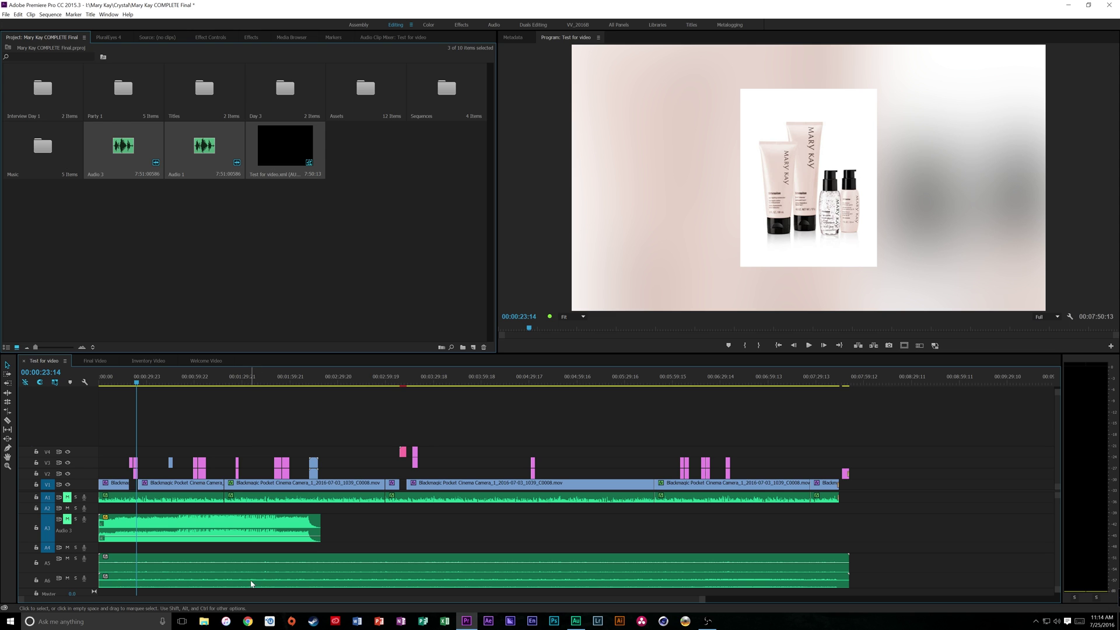
{"action": "left_click", "coordinate": [240, 379]}
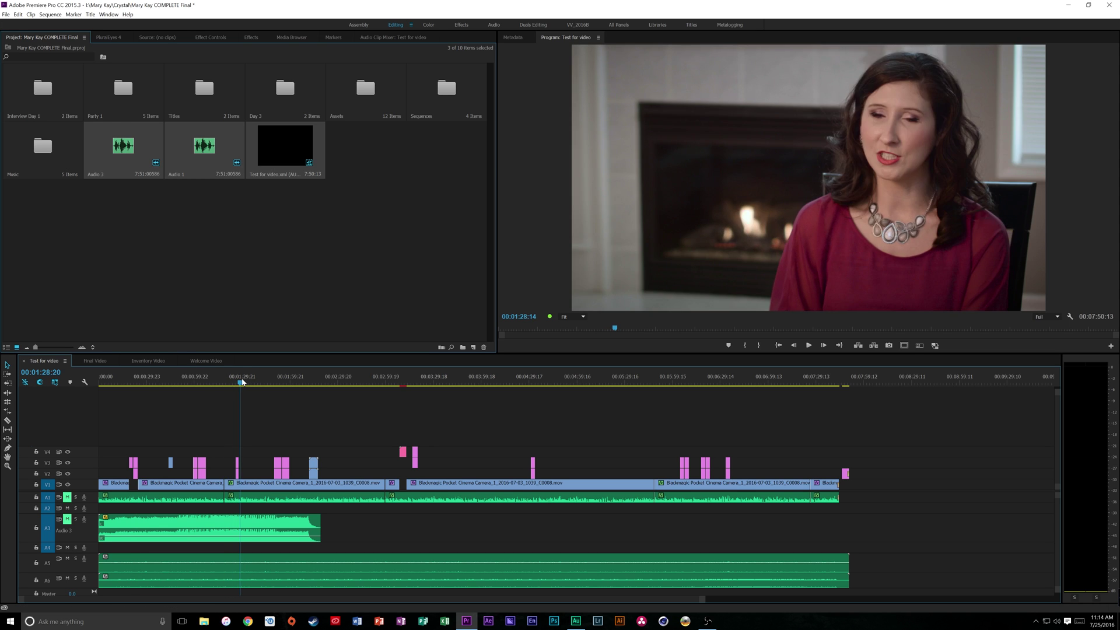